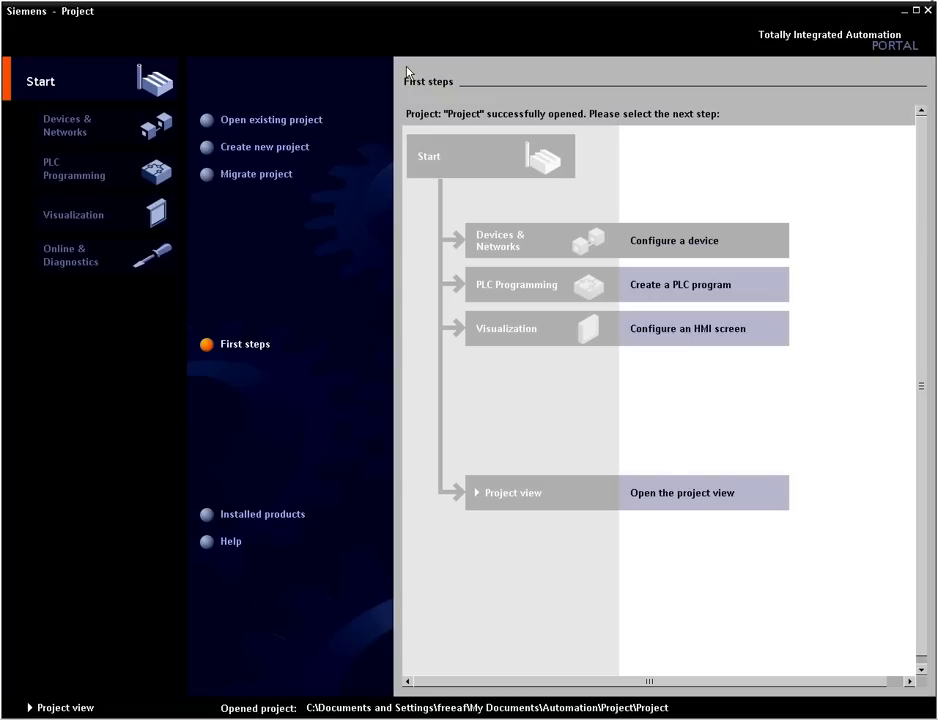
Add a CPU 1214C DC/DC/DC (6ES7 214-1AE30-0XB0) named PLC_3_Transport to the project
click(640, 249)
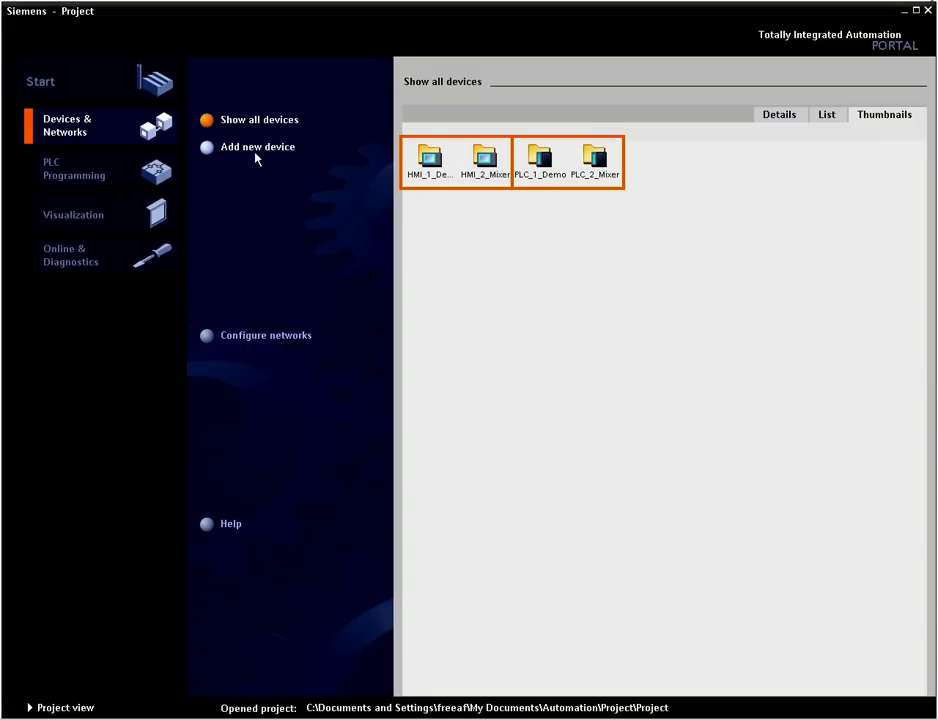
click(257, 147)
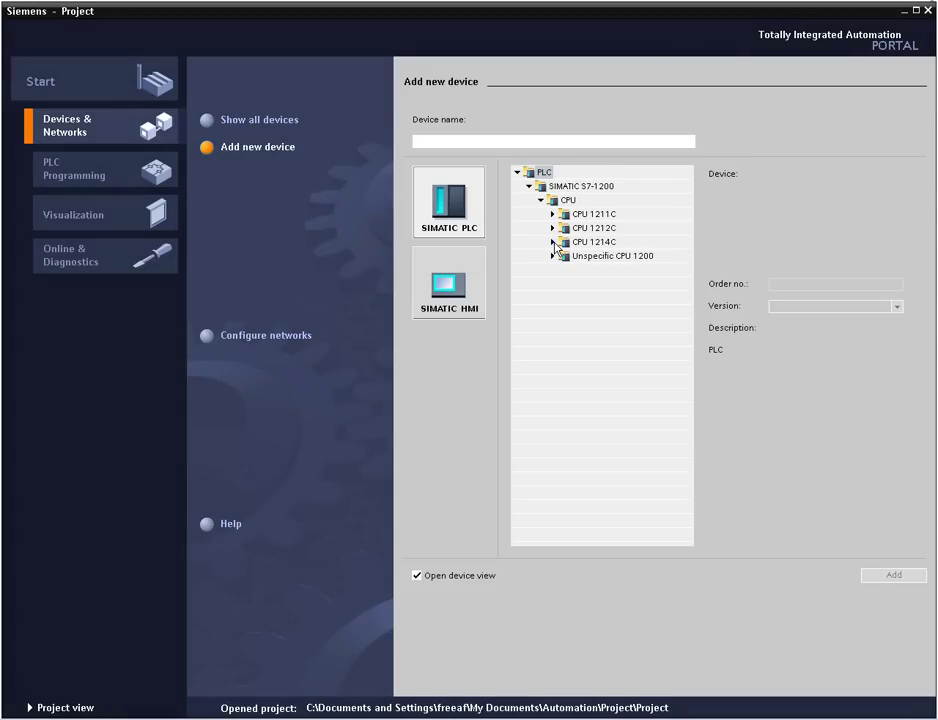
click(553, 242)
click(590, 258)
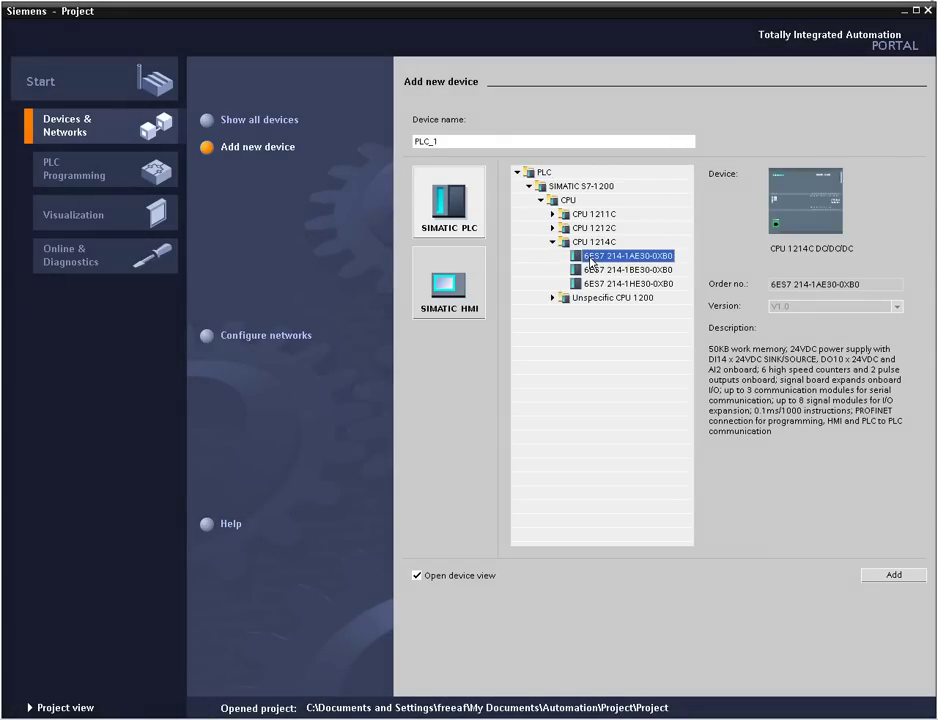
click(450, 142)
key(BackSpace)
text(3_Transport)
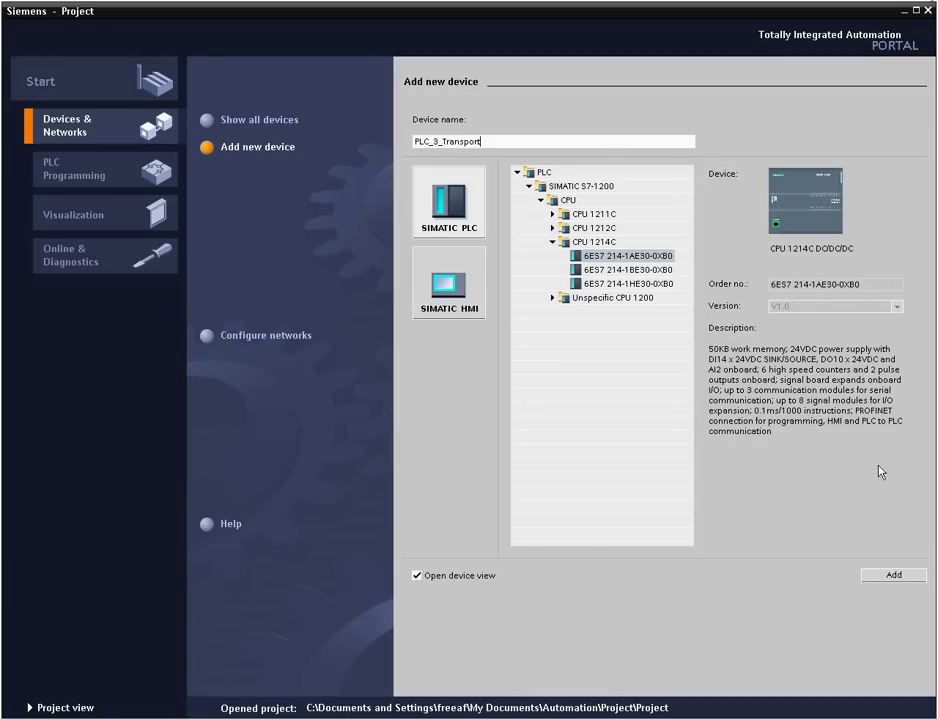
click(889, 580)
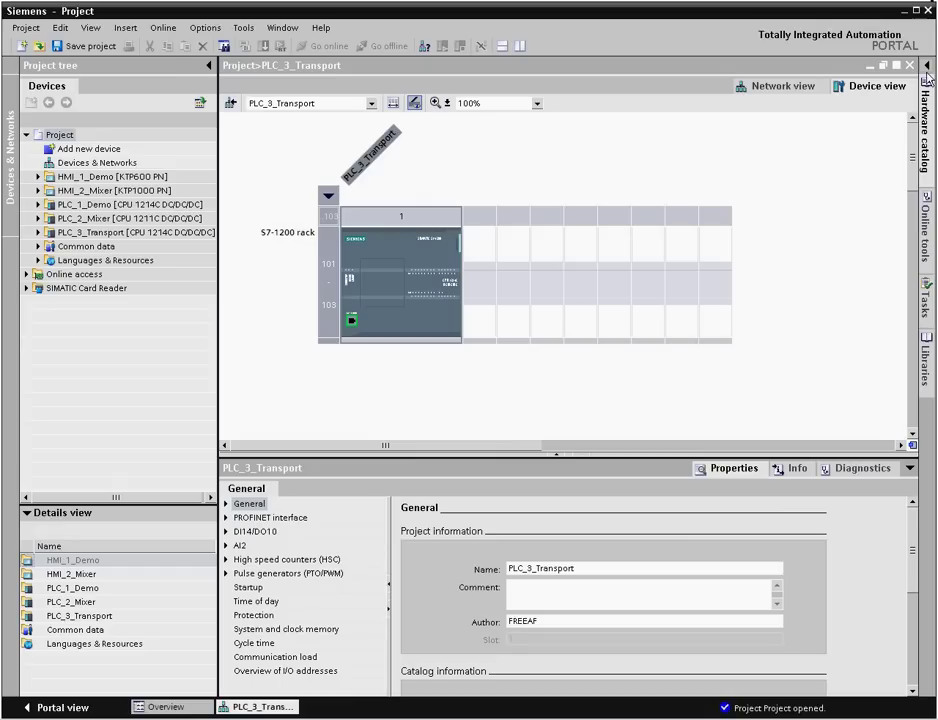
Fit the DI2/DO2 x 24VDC signal board 6ES7 223-0BD30-0XB0 onto the CPU and show unplugged modules
click(930, 97)
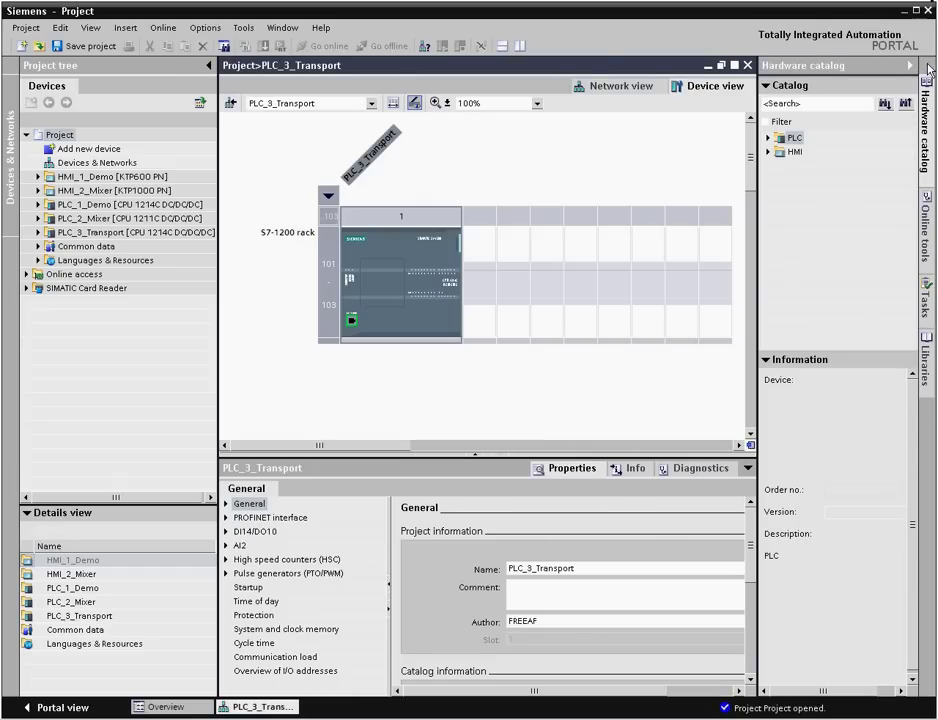
click(767, 121)
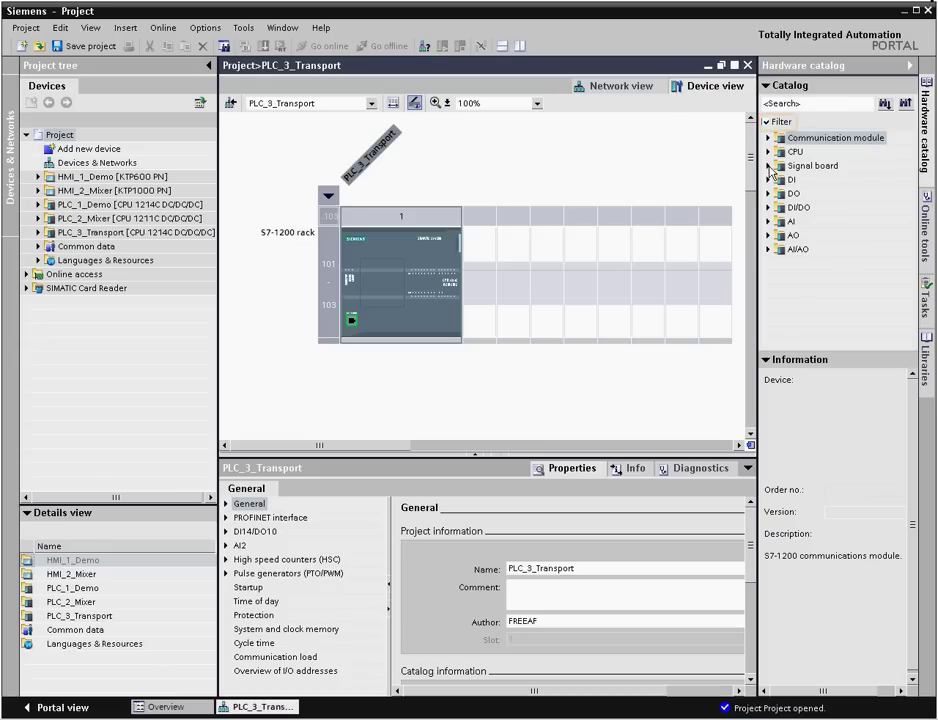
click(768, 166)
click(780, 180)
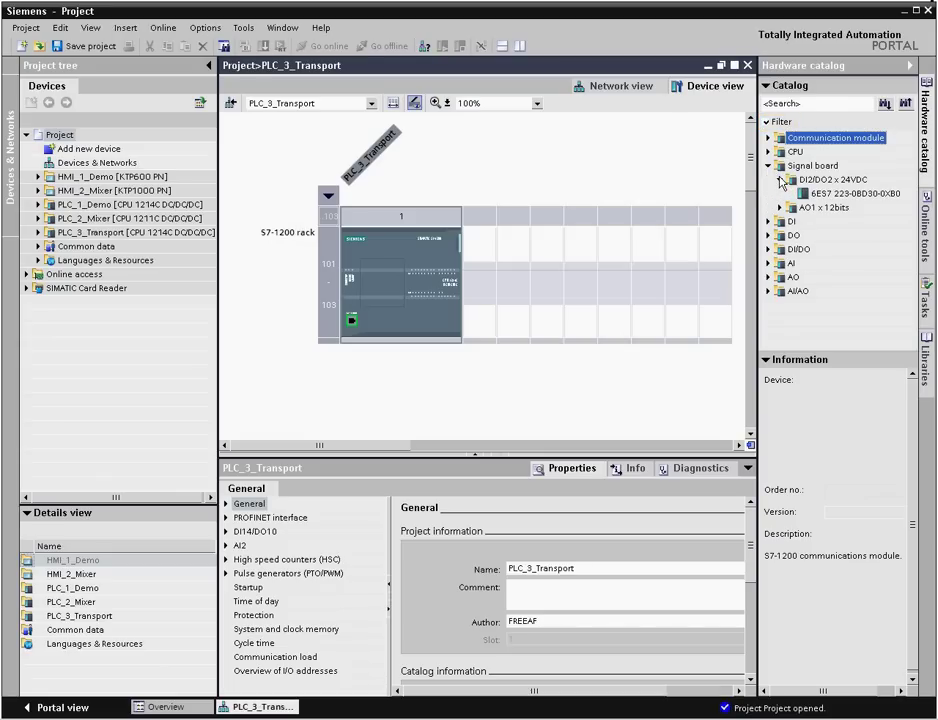
drag(820, 197, 379, 272)
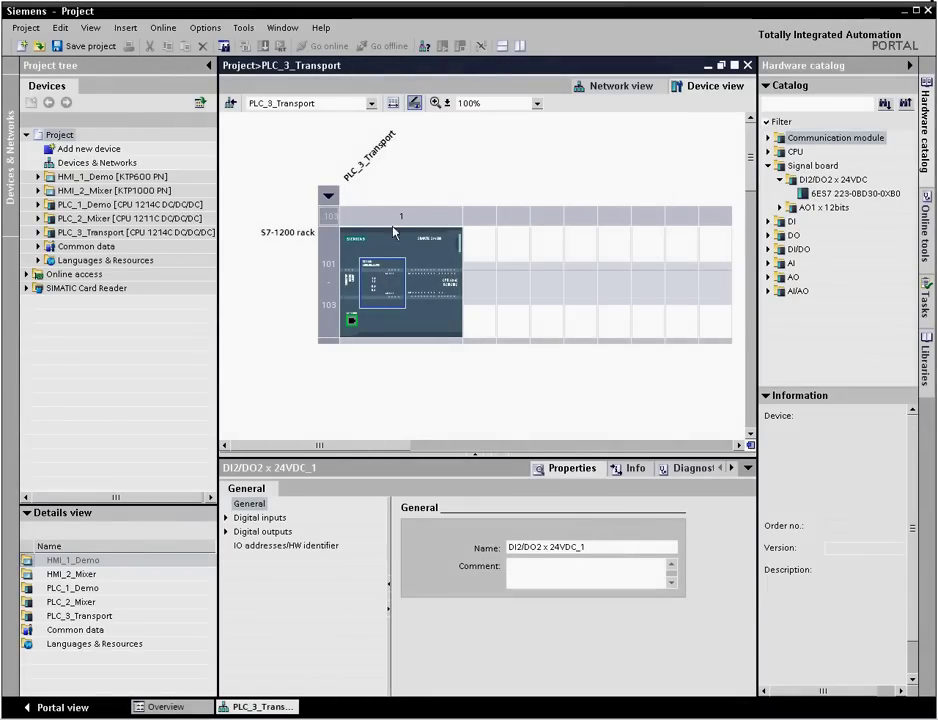
click(394, 103)
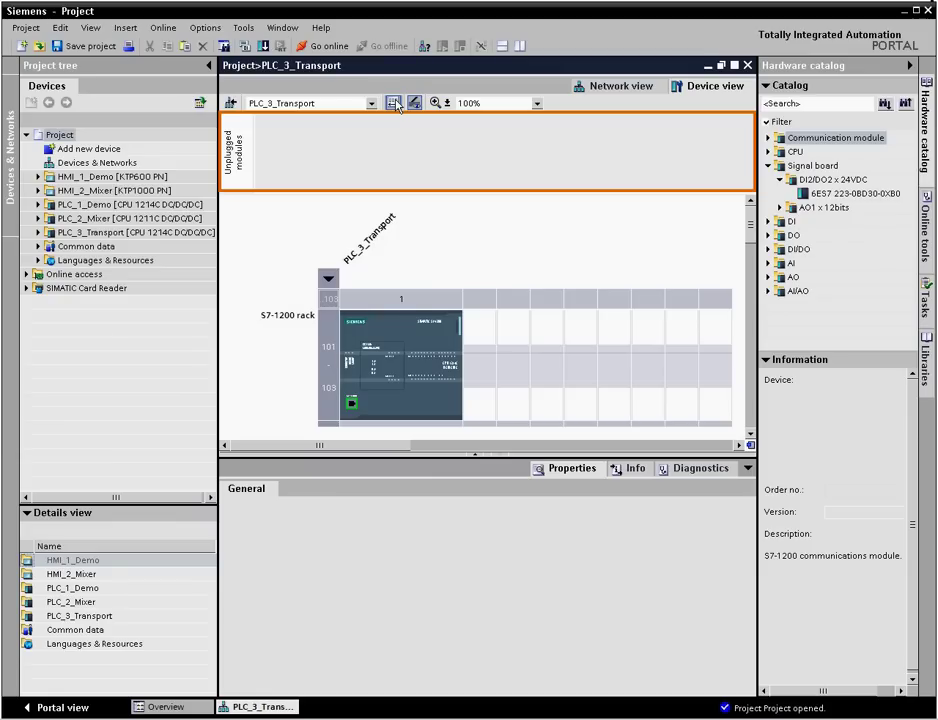
Place a DI8/DO8 x 24VDC module and an AI4 x 13bits module in the unplugged modules area
click(768, 249)
click(779, 263)
drag(836, 277, 585, 185)
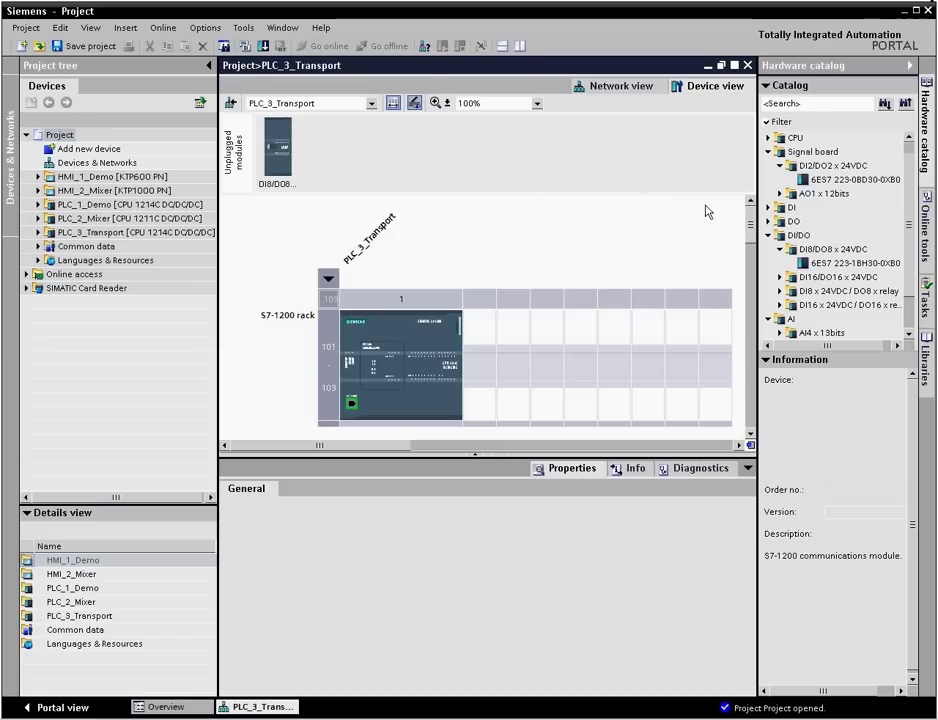
click(781, 333)
drag(840, 305, 413, 157)
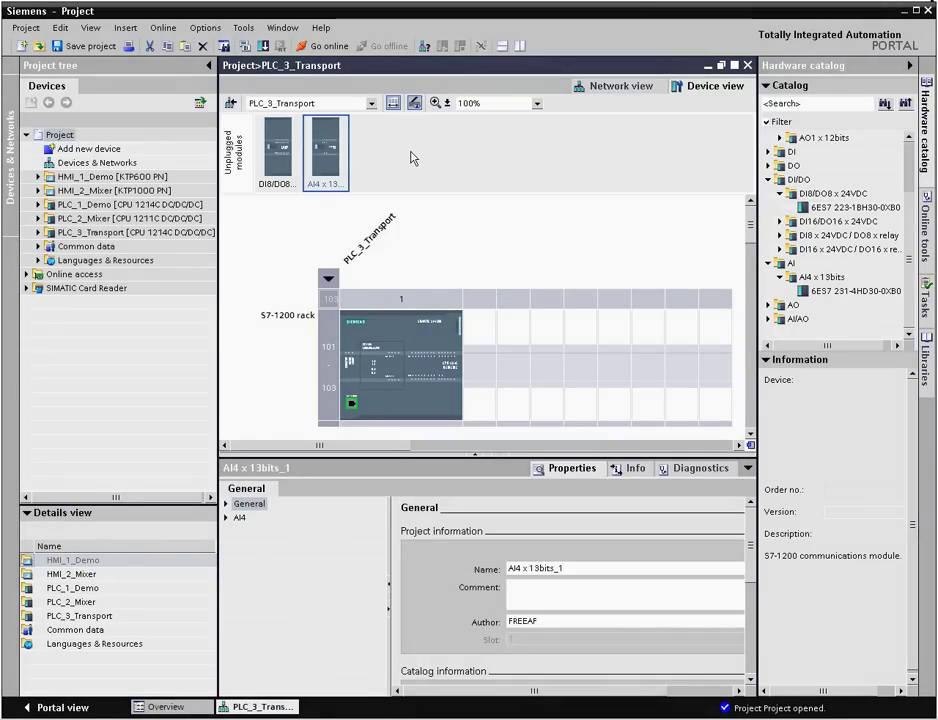
Set the AI4 module's Channel0 measurement type to Current, then review Channel1 to Channel3
click(227, 517)
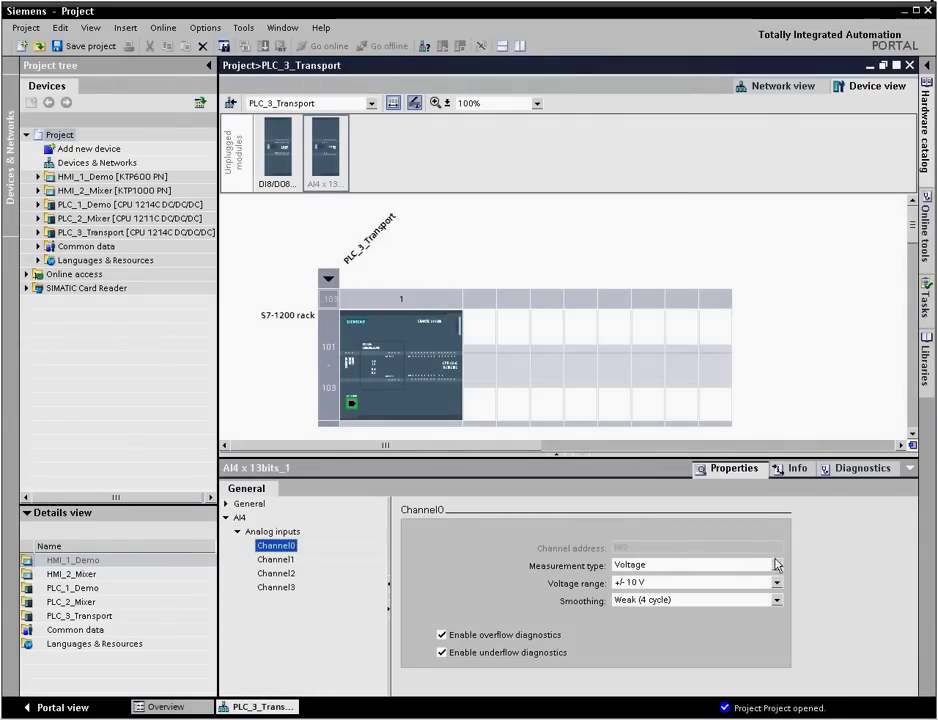
click(776, 565)
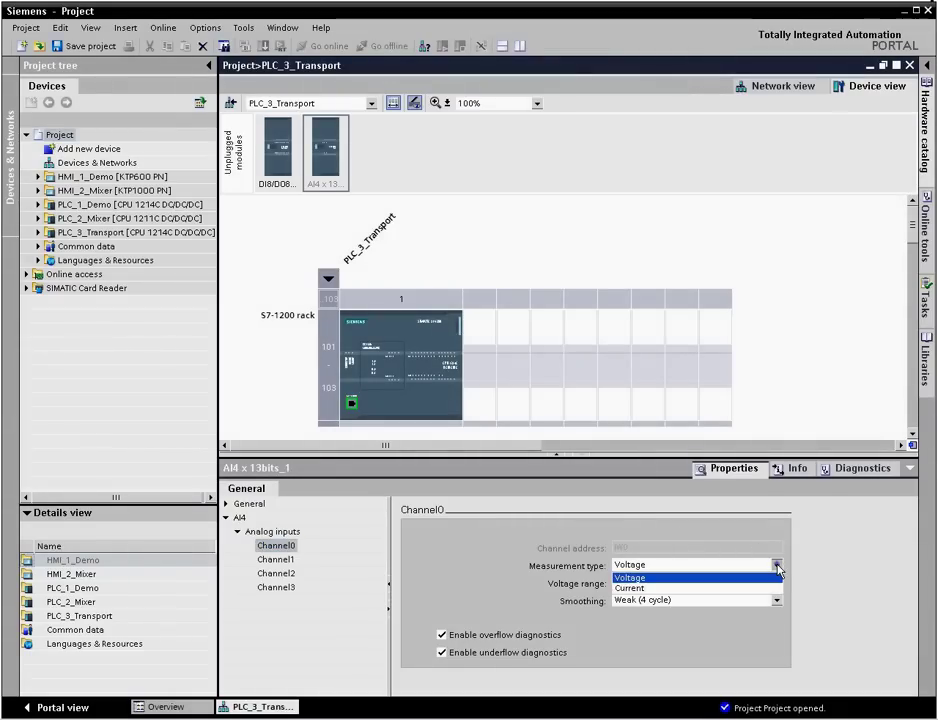
click(774, 588)
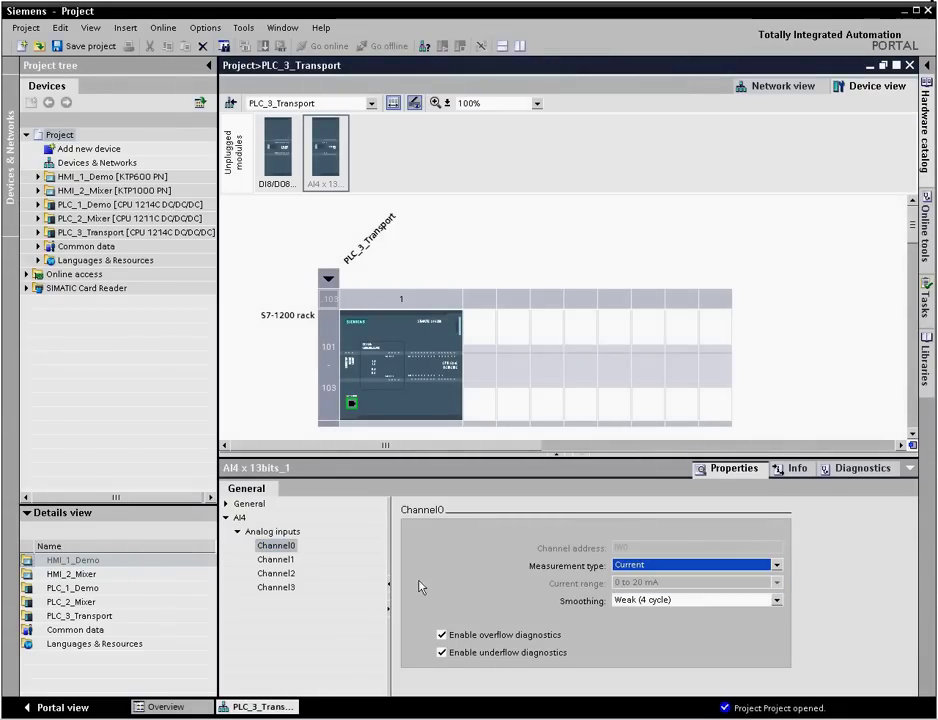
click(280, 560)
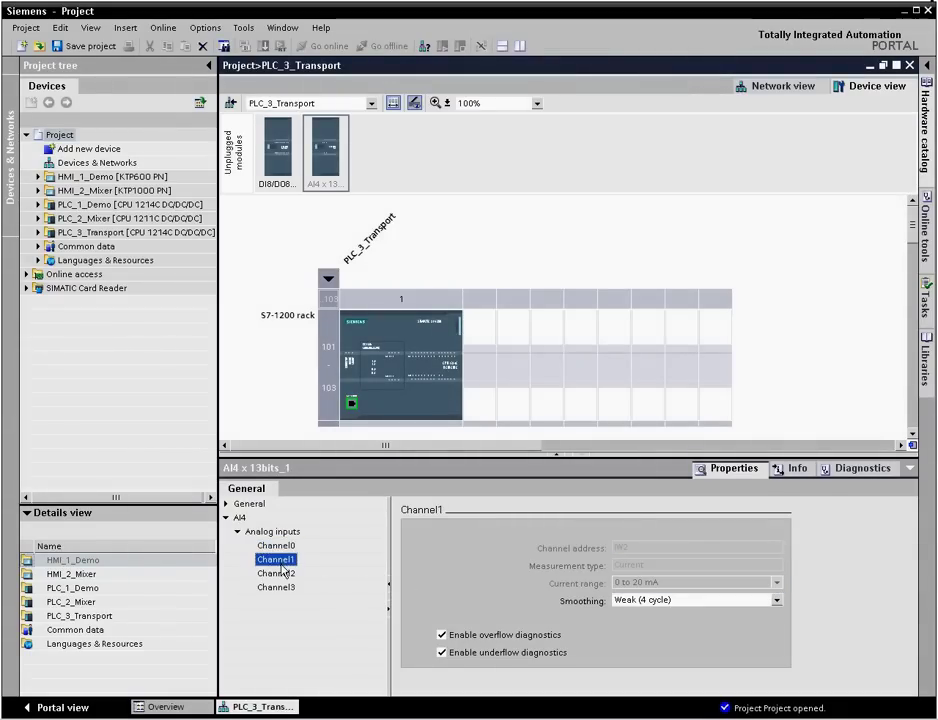
click(283, 573)
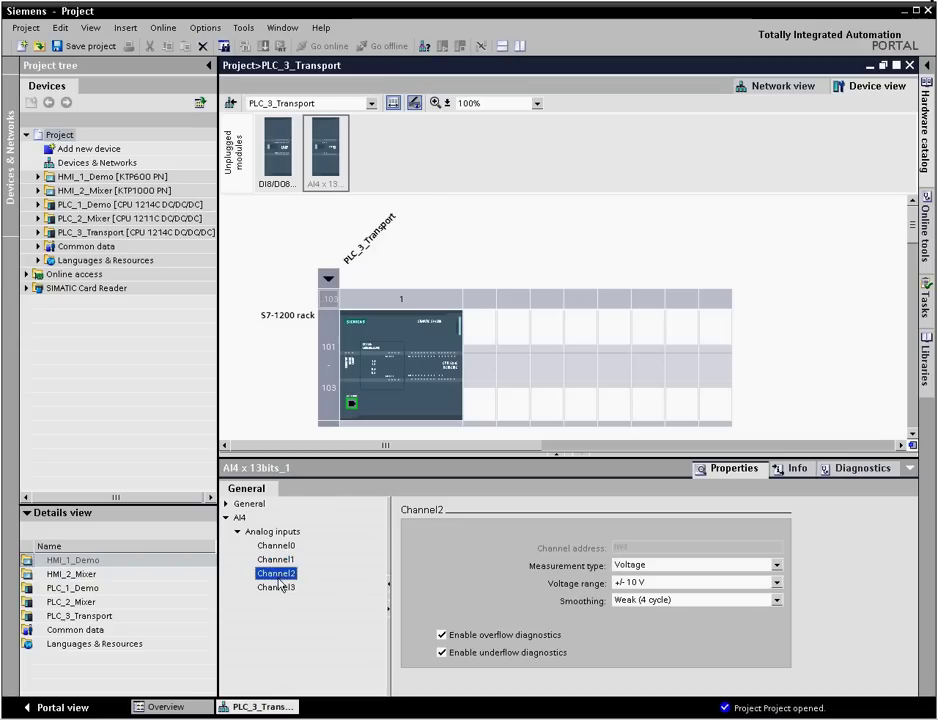
click(278, 588)
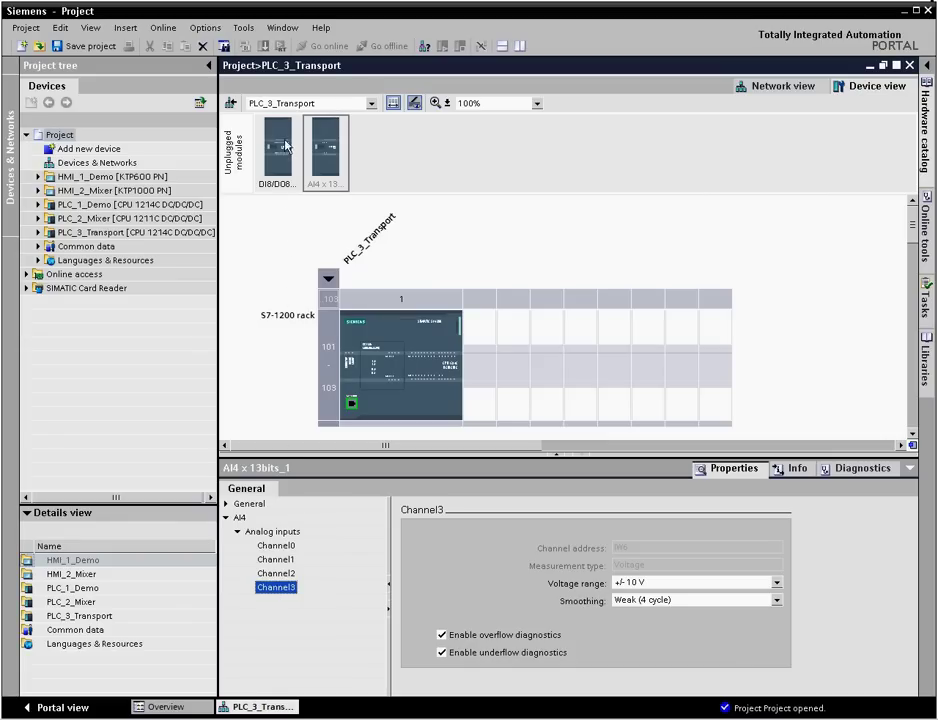
Plug DI8/DO8 into slot 2 and AI4 x 13bits modules into slots 3 and 4
drag(287, 141, 477, 342)
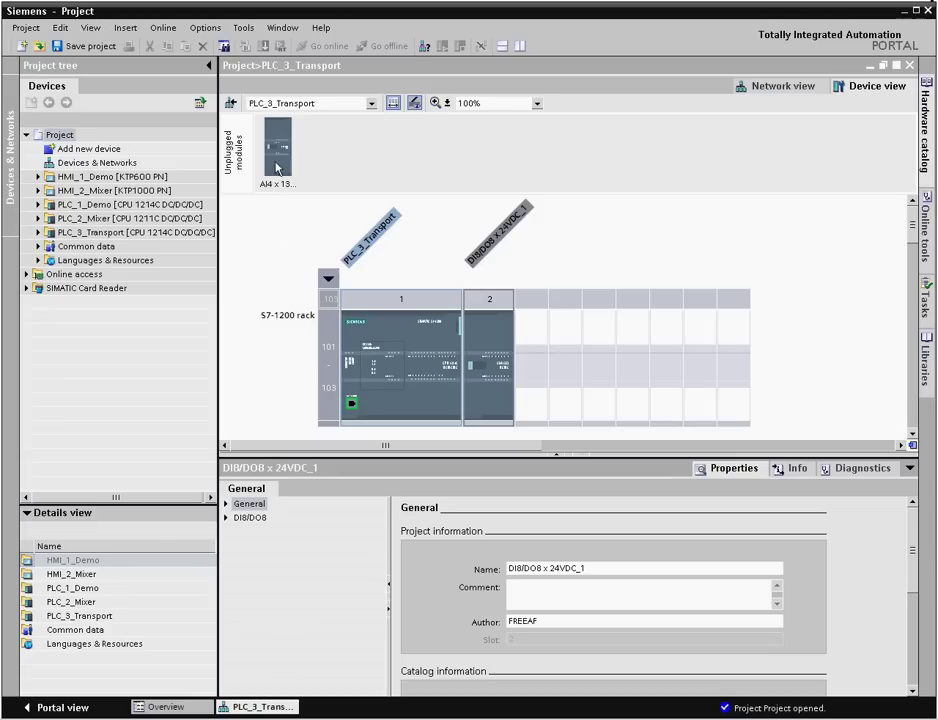
drag(276, 146, 531, 349)
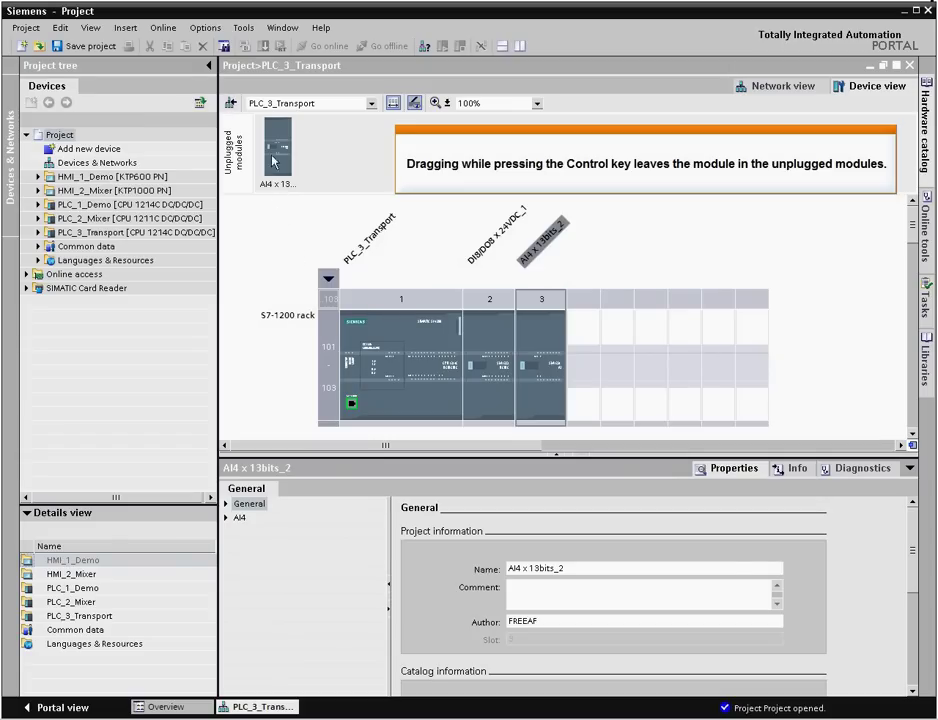
drag(270, 122, 588, 344)
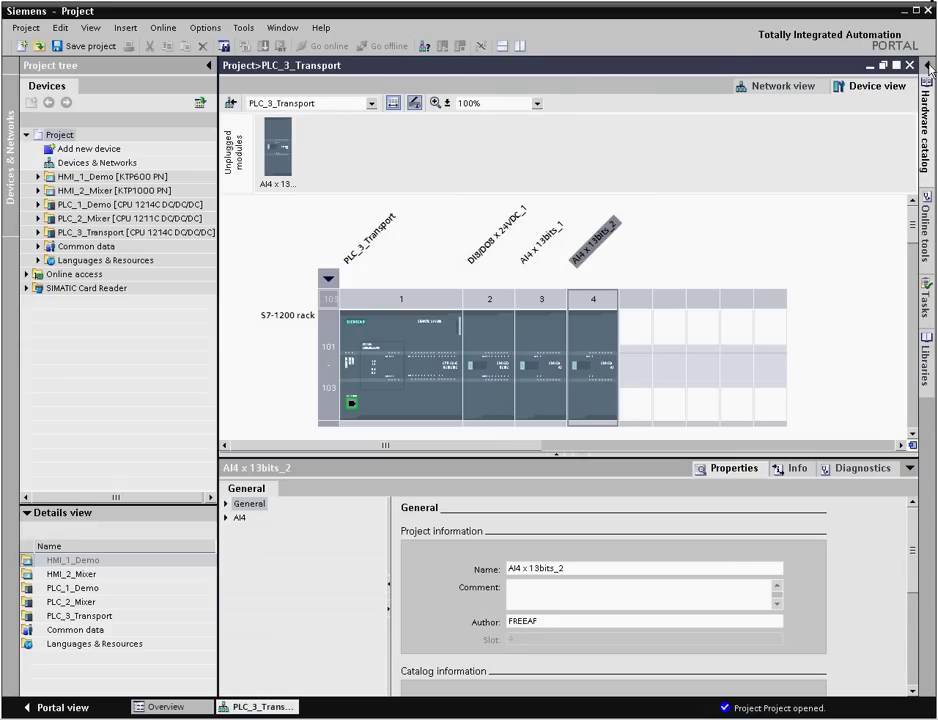
click(926, 126)
Add the RS485 module 6ES7 241-1CH30-0XB0 to slot 101 beside the CPU
click(768, 137)
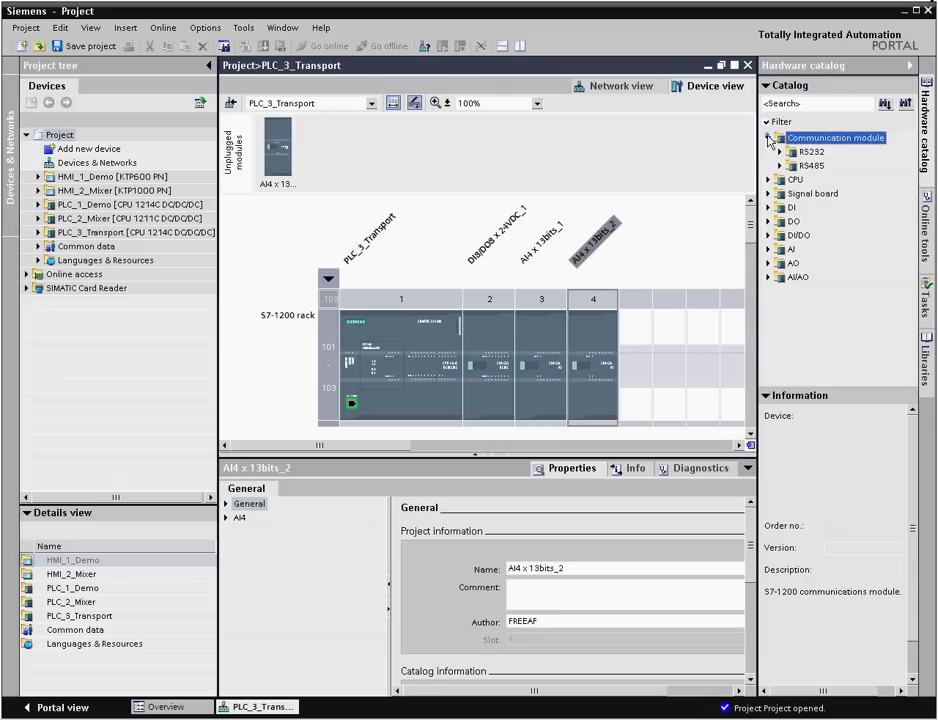
click(780, 166)
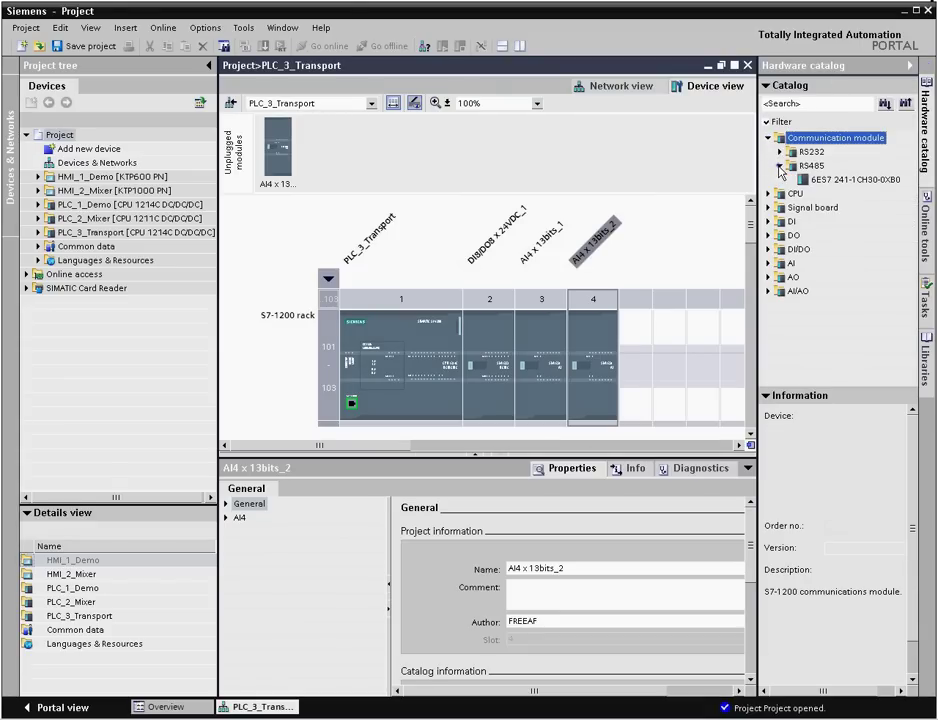
drag(813, 183, 403, 347)
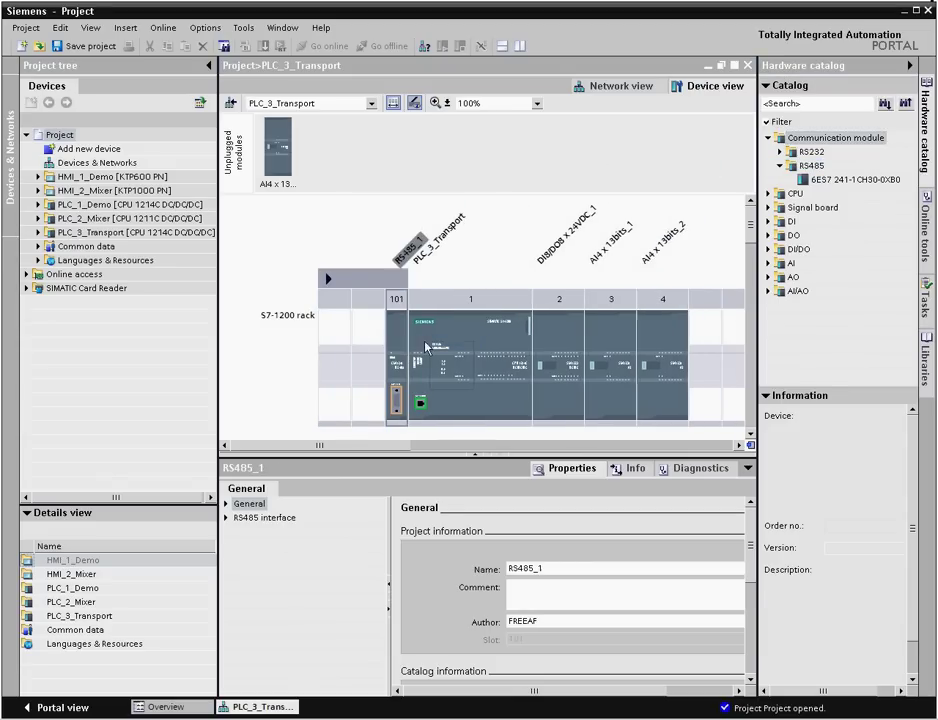
click(495, 400)
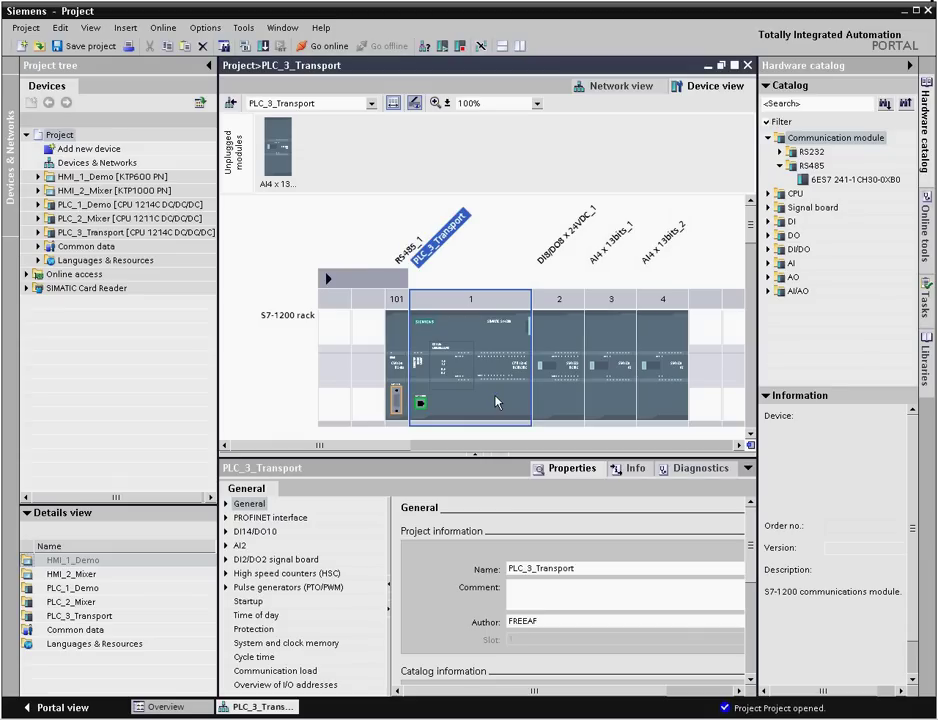
Enable system memory byte MB1, review RS485_1 transmit message options, then switch to network view
click(322, 644)
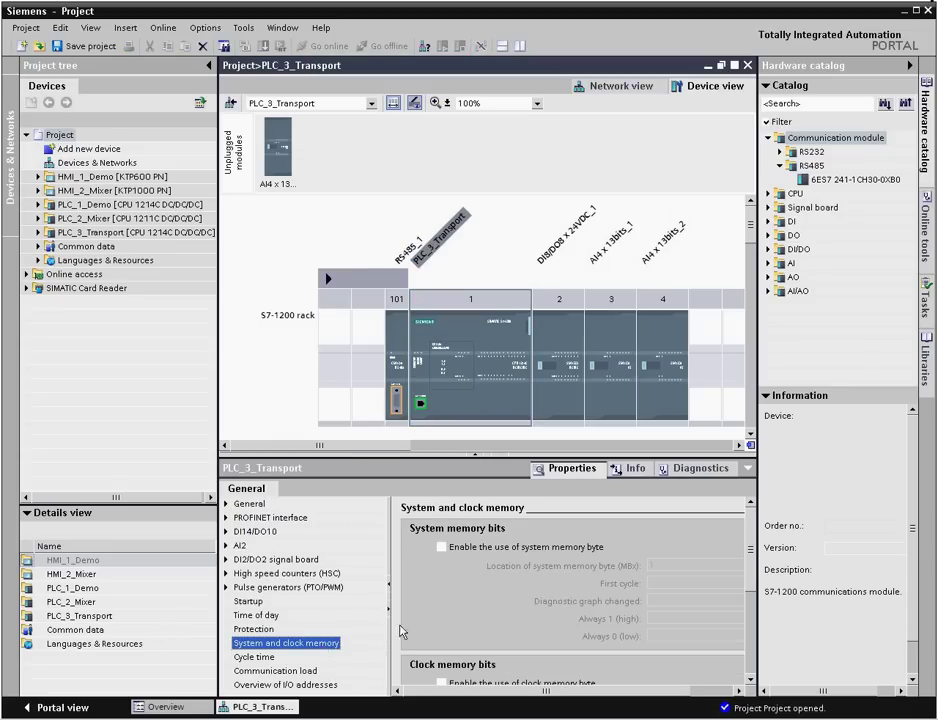
click(441, 547)
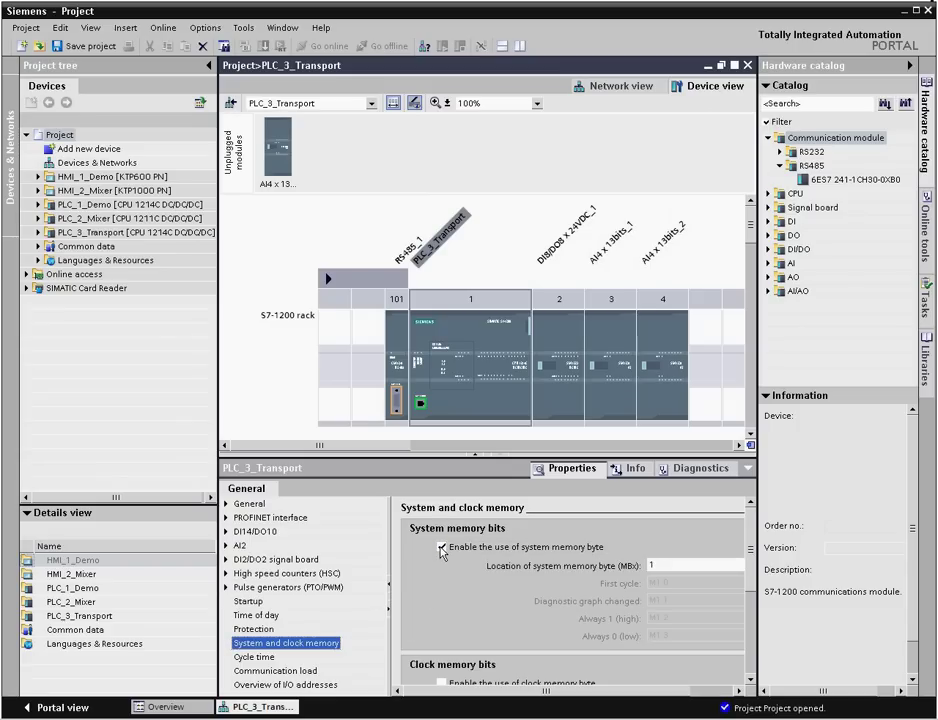
click(400, 352)
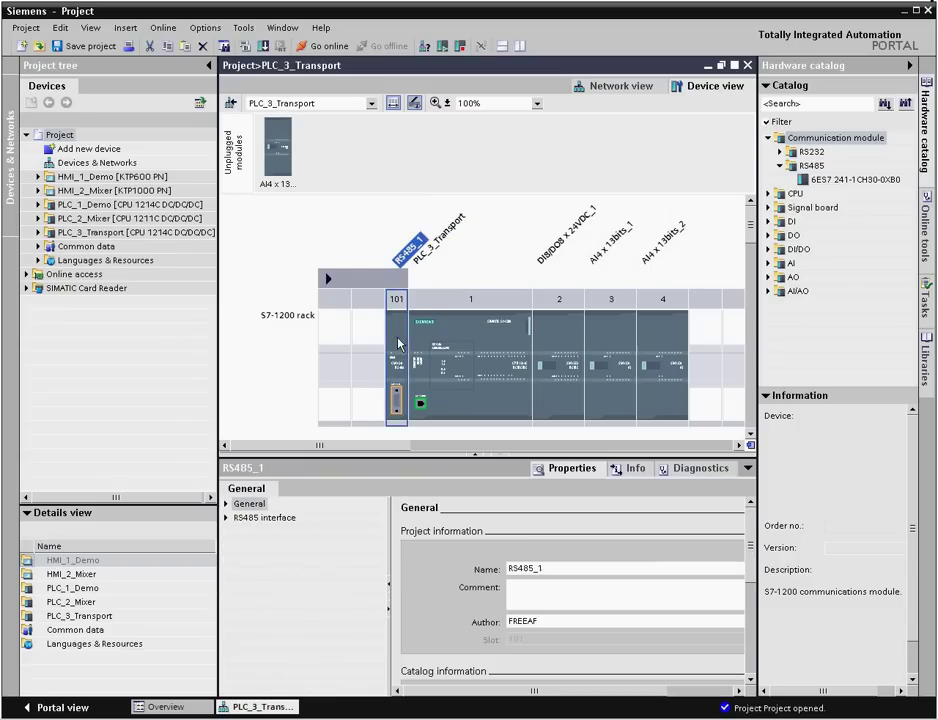
click(226, 518)
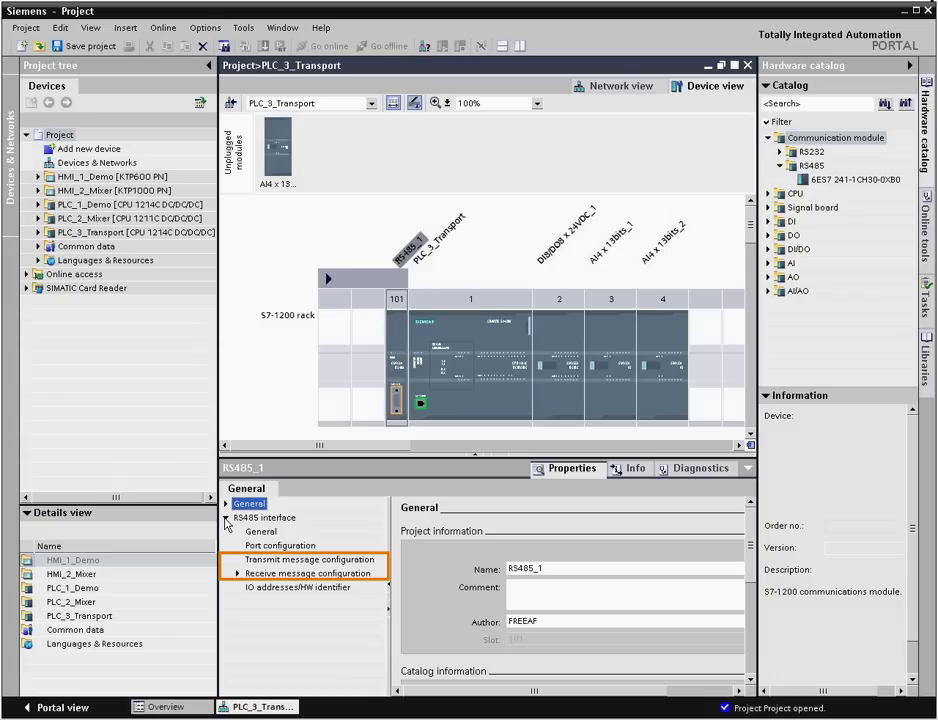
click(262, 561)
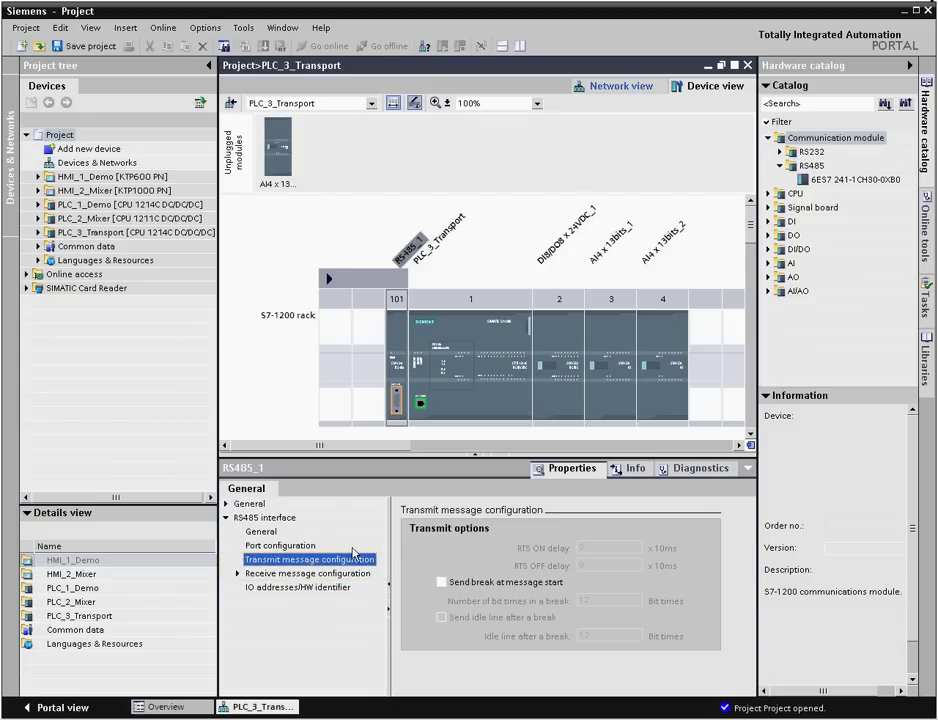
click(589, 88)
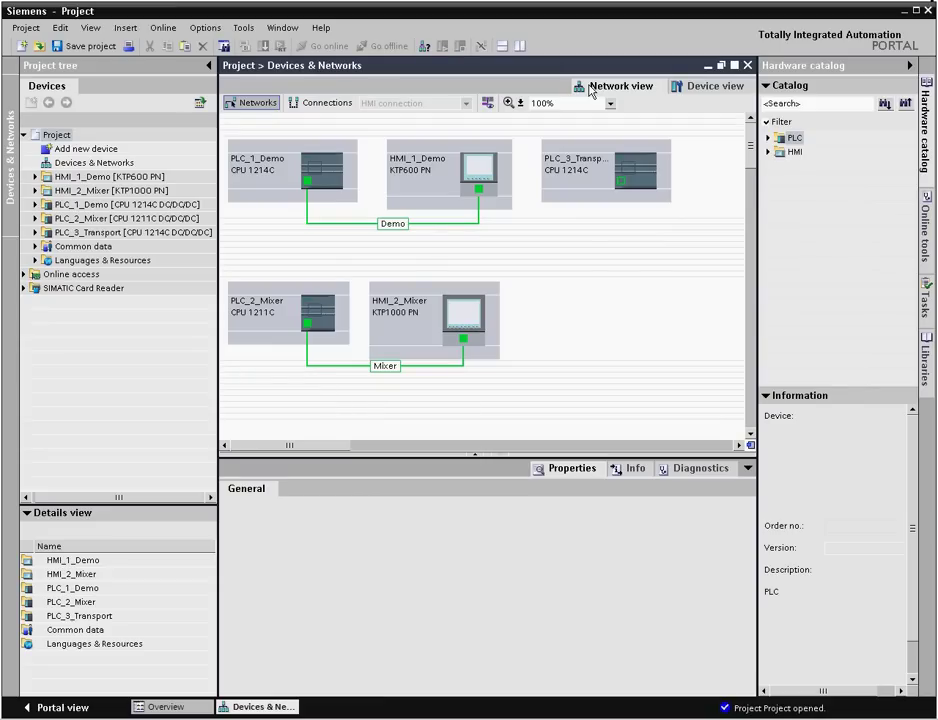
Copy HMI_1_Demo and paste the copy into the network view
right_click(413, 177)
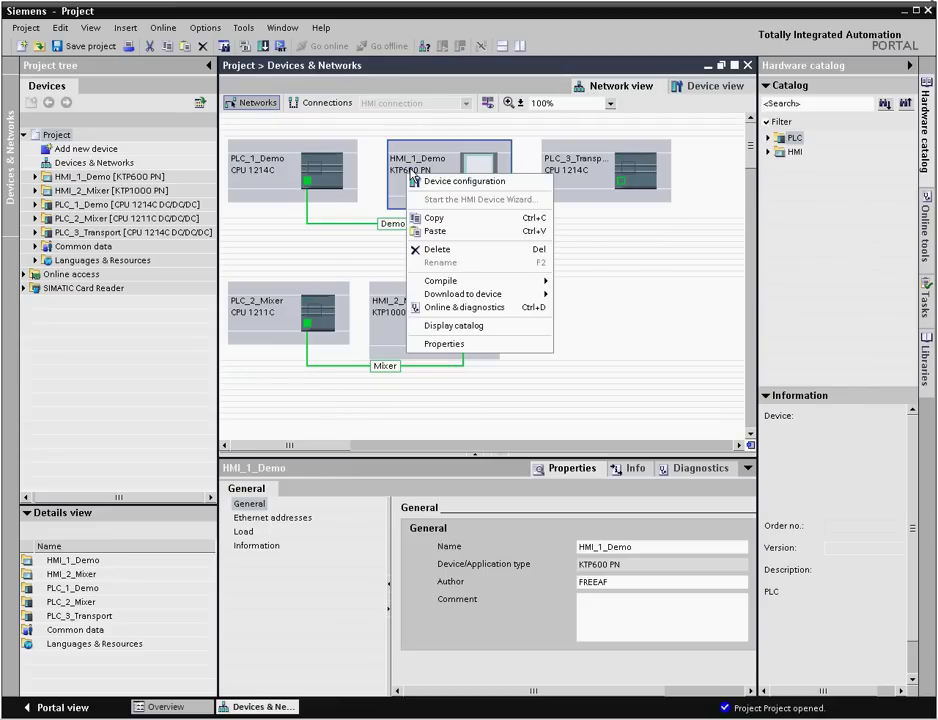
click(441, 222)
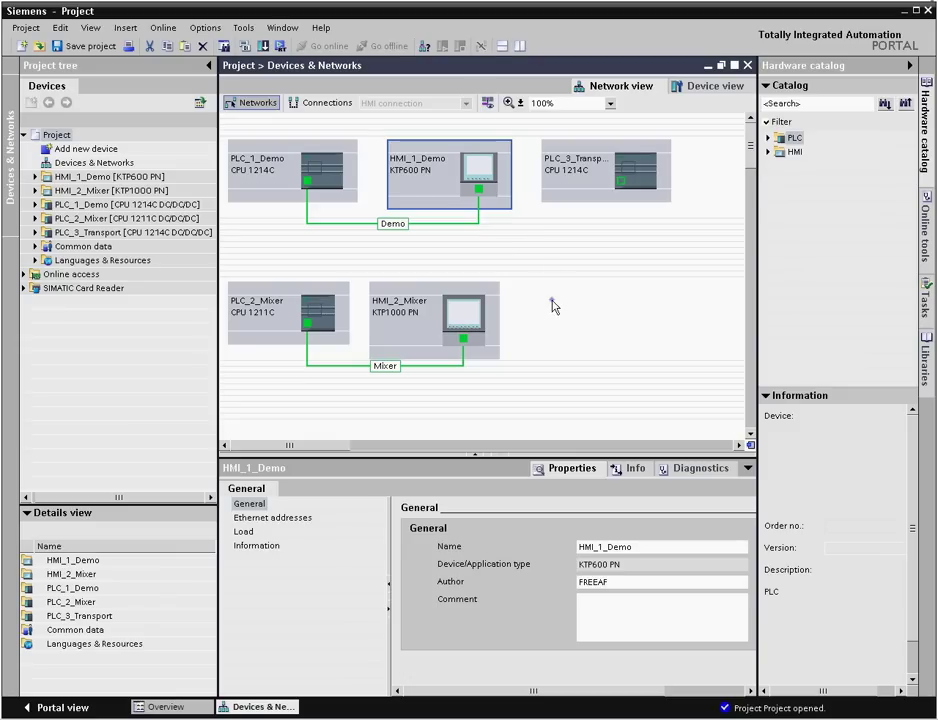
right_click(555, 299)
click(576, 335)
Rename the pasted HMI panel to HMI_3_Transport
drag(641, 546, 599, 546)
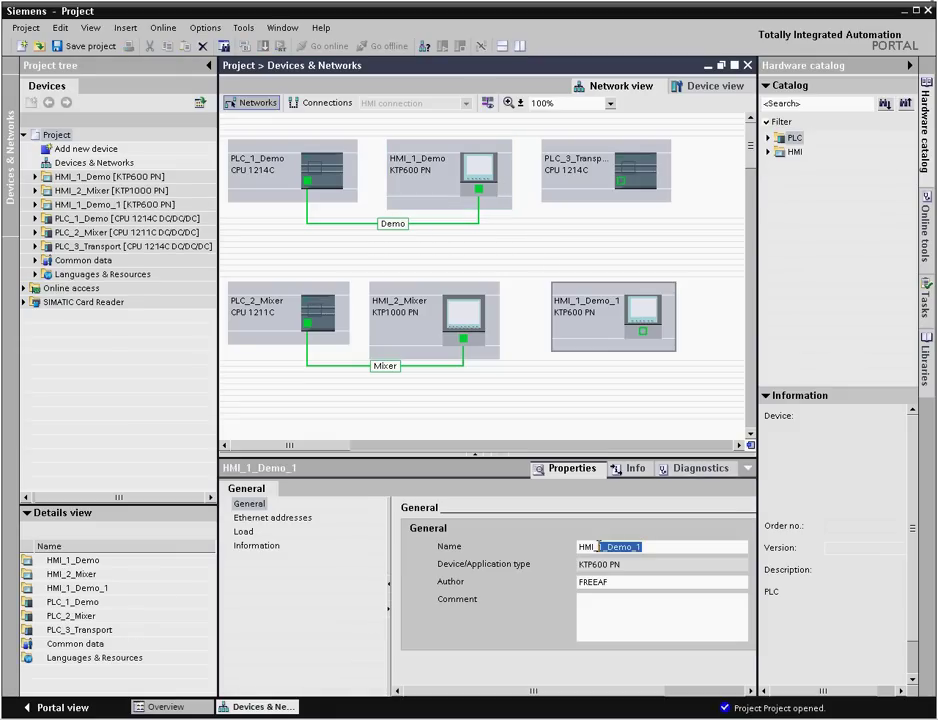
text(3_Transport)
key(Return)
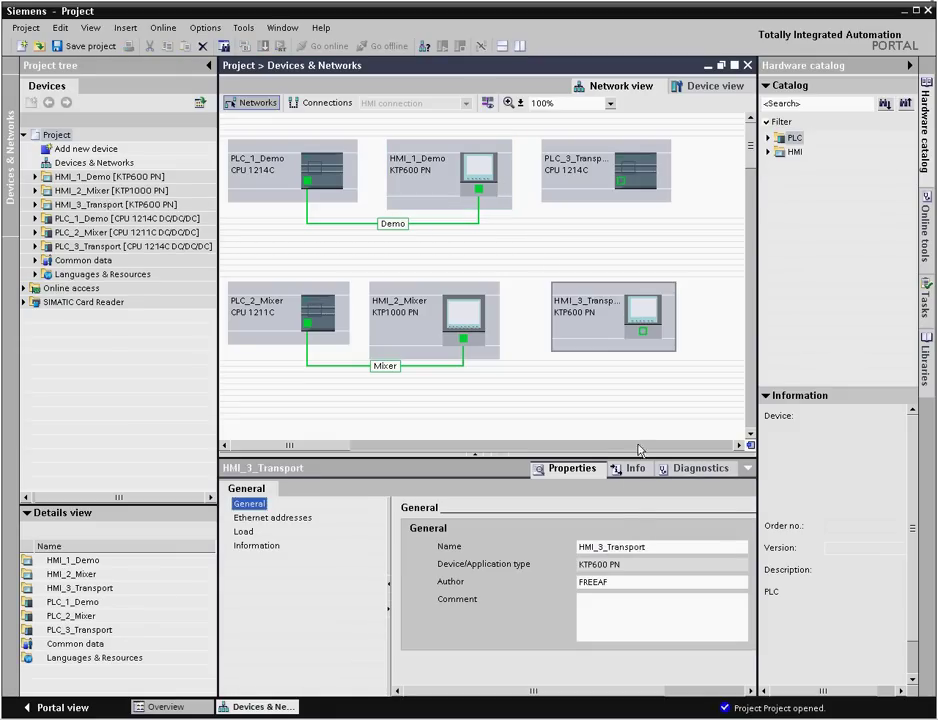
click(643, 322)
Link HMI_3_Transport to PLC_3_Transport on subnet 'Transport' and store the PLC in the Hardware global library
drag(643, 321, 621, 183)
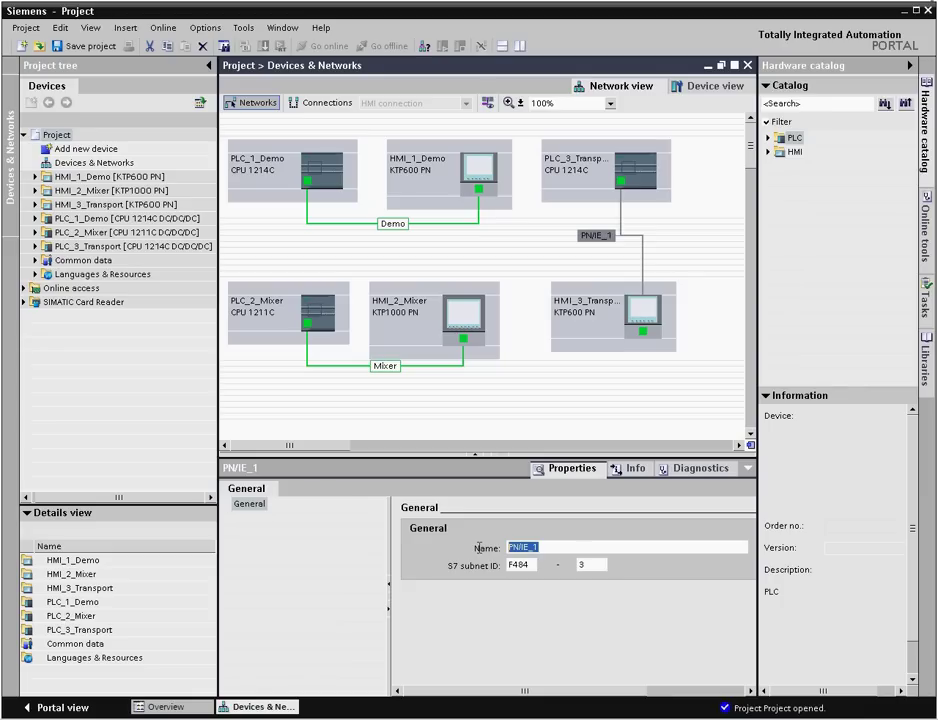
text(Transport)
key(Return)
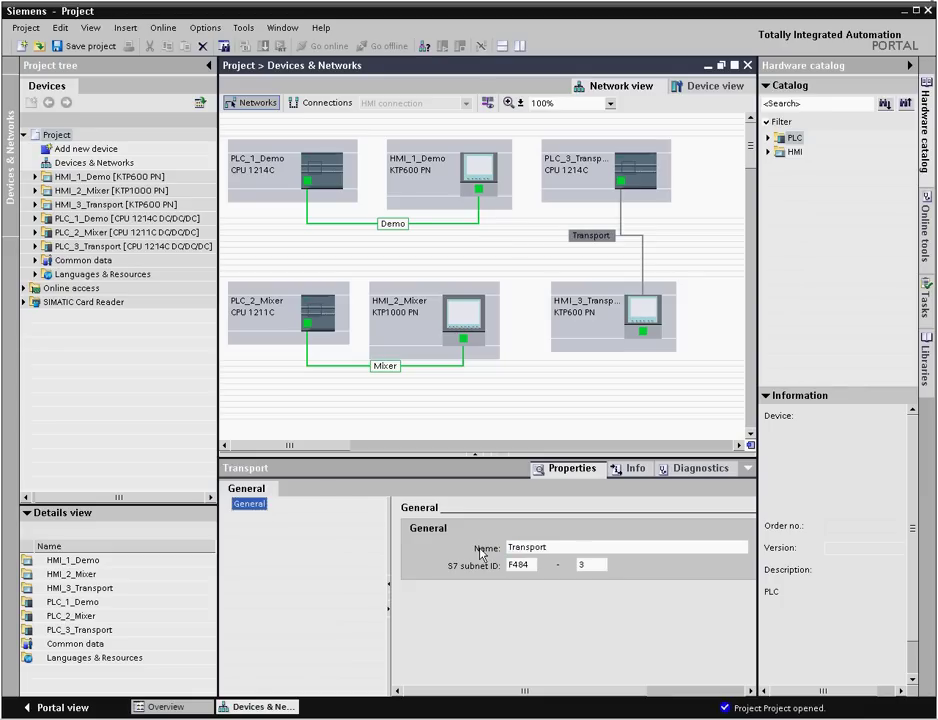
click(927, 360)
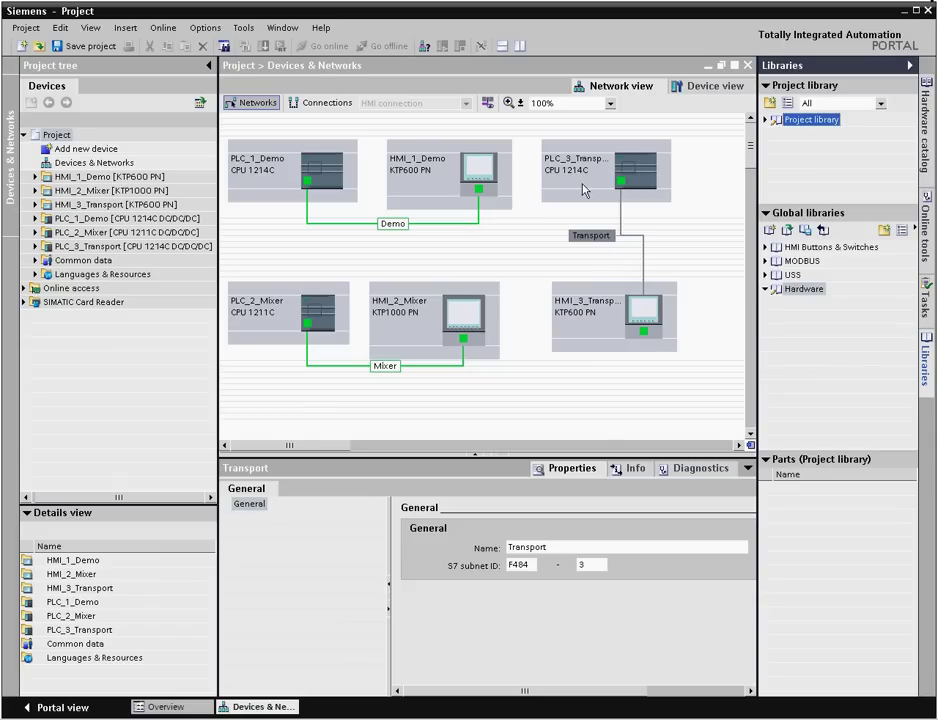
drag(585, 190, 793, 289)
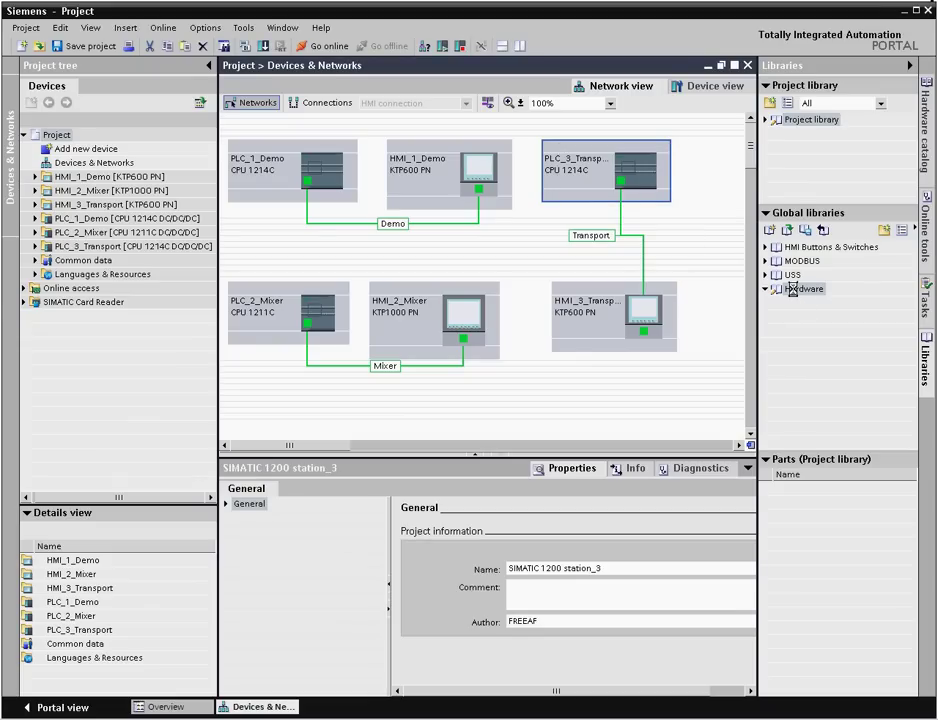